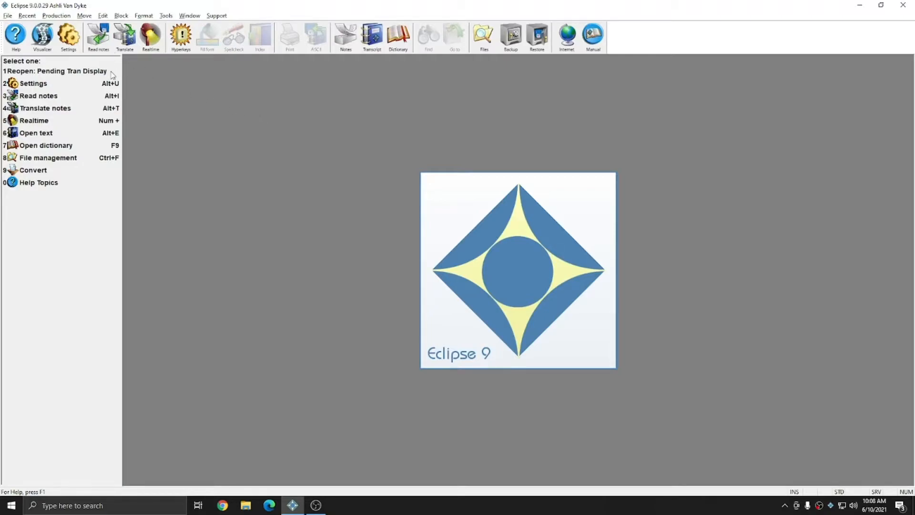
- Make sure the Pending translation display option is enabled in the Realtime user settings
click(69, 37)
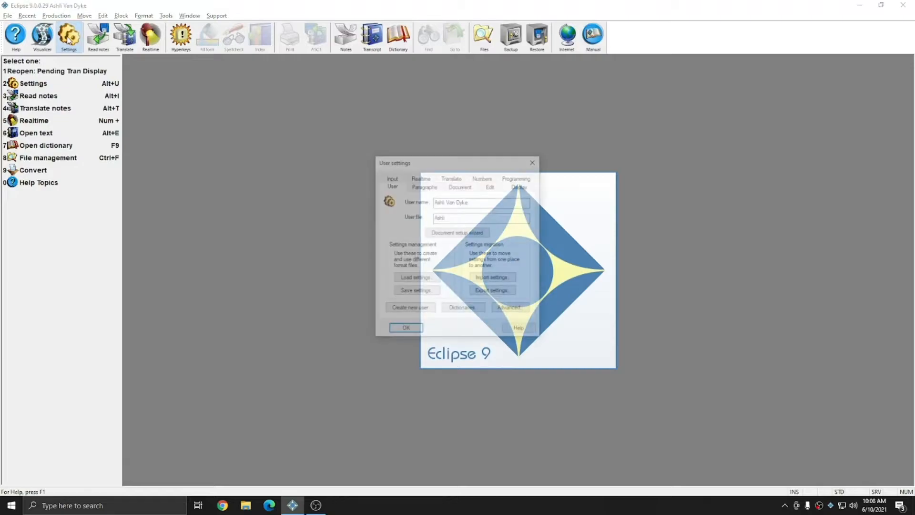
click(421, 179)
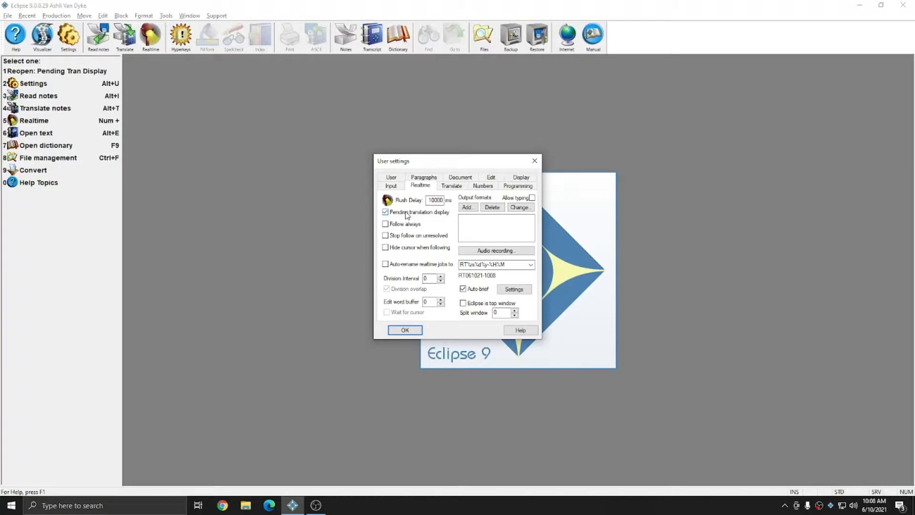
click(405, 330)
- Start translating the note file "Pending Translation Display.not" in Virtual realtime mode
key(alt+t)
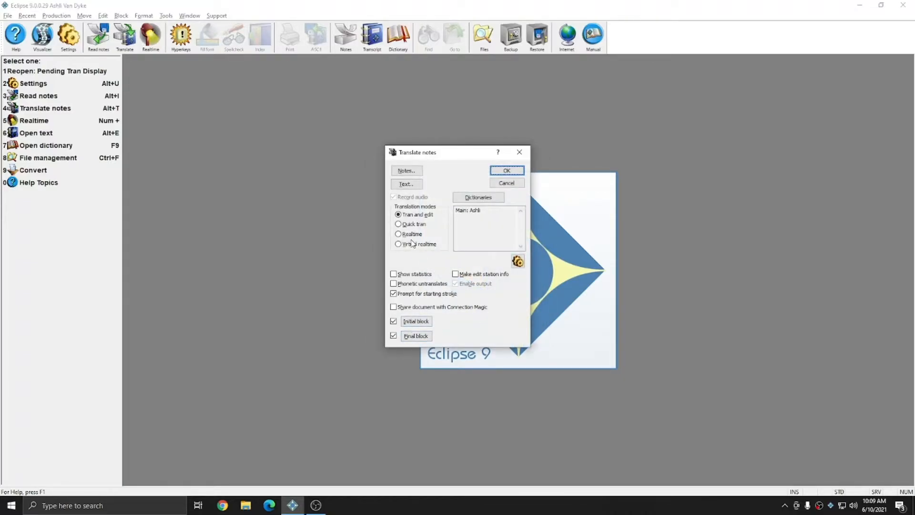
click(412, 243)
click(410, 170)
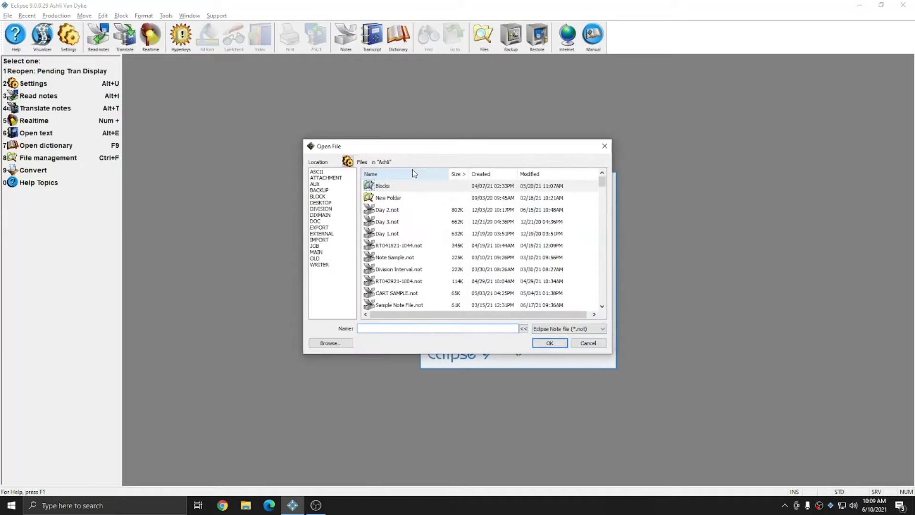
text(pen)
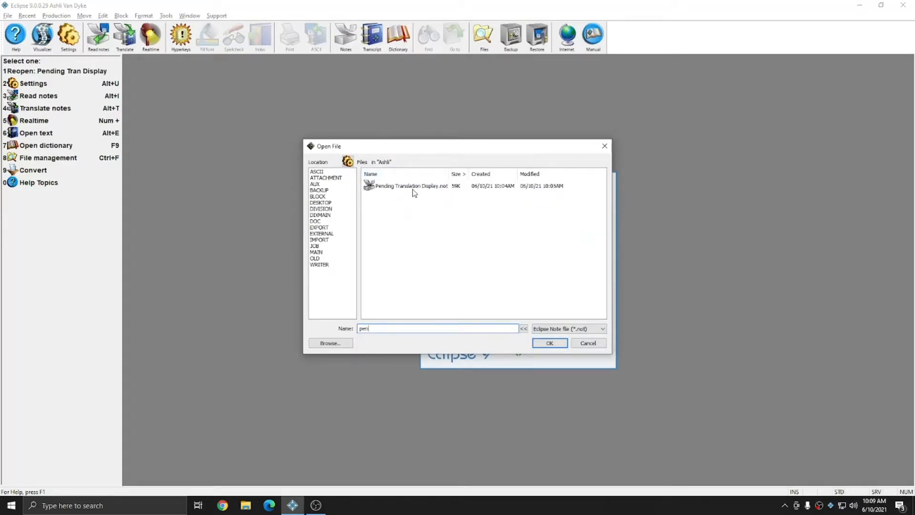
double_click(415, 186)
click(507, 173)
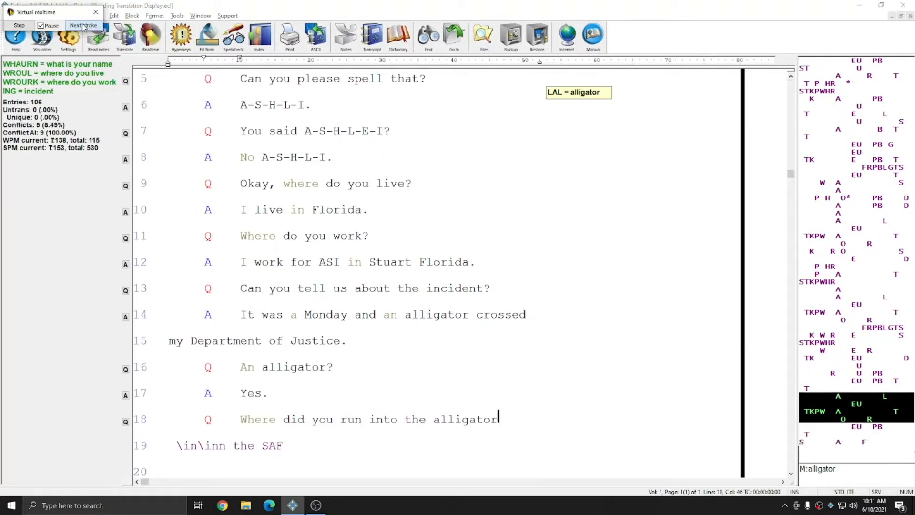
- Advance the paused virtual realtime stroke by stroke through "in the Savannas in Jensen Beach" to the following question stroke
click(84, 27)
click(84, 27)
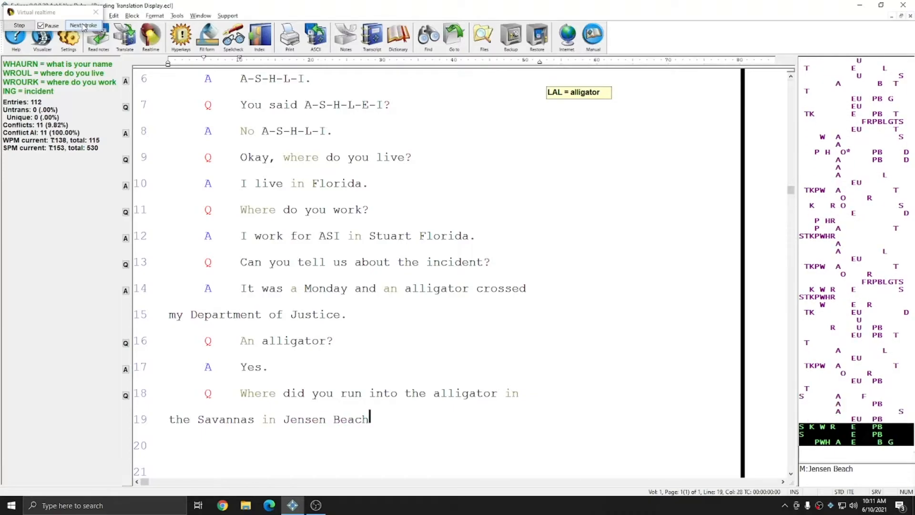
click(84, 27)
- Set the foreground color of Untranslates to red in the Display user settings
click(76, 43)
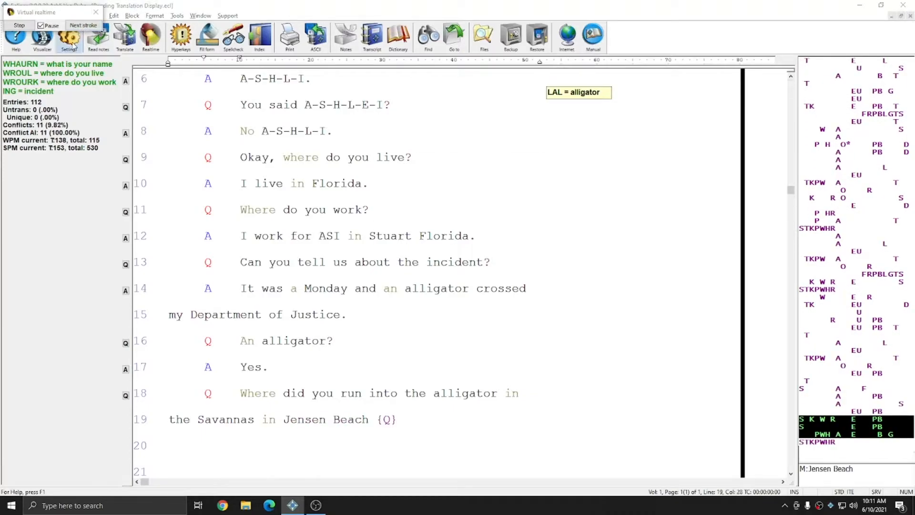
click(519, 187)
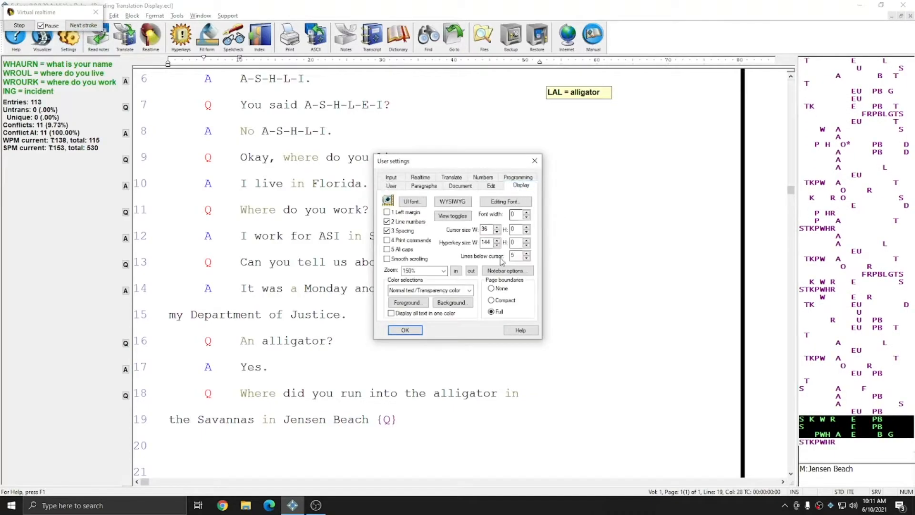
click(470, 290)
click(405, 334)
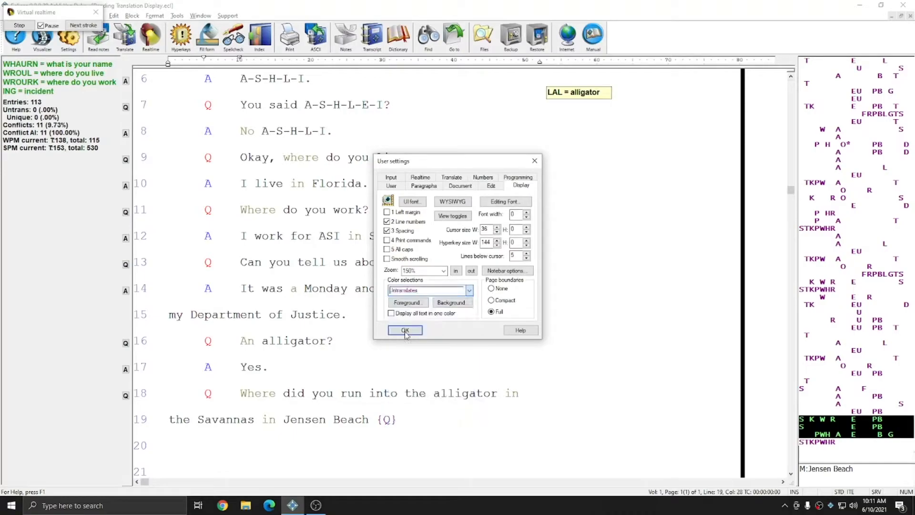
click(406, 302)
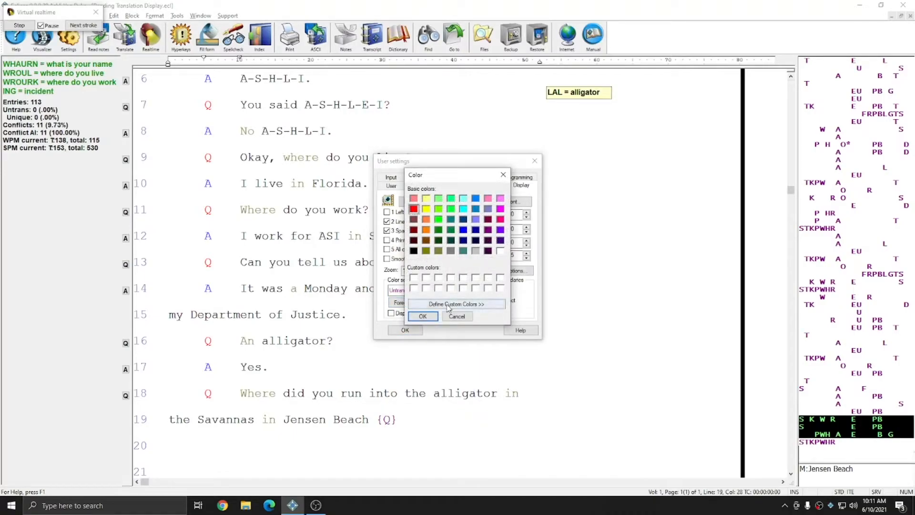
click(428, 316)
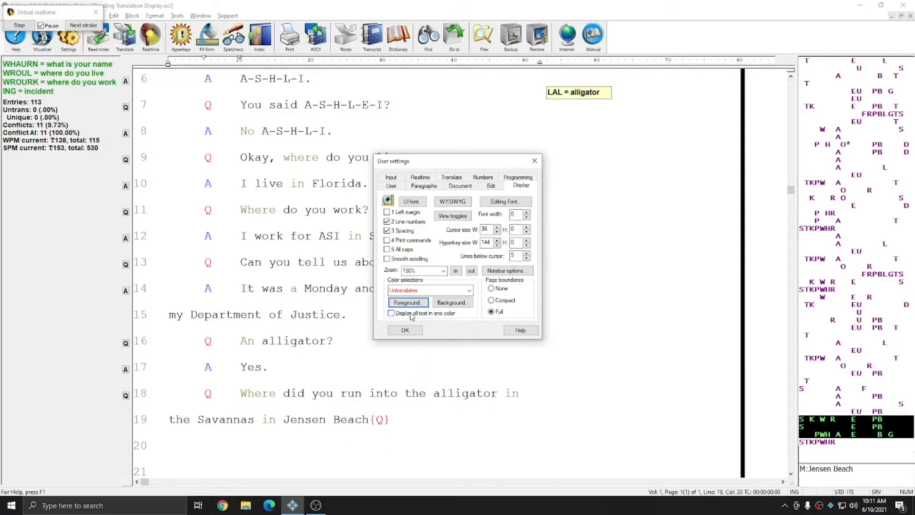
key(Escape)
- Turn off Pending translation display in the Realtime user settings
click(66, 43)
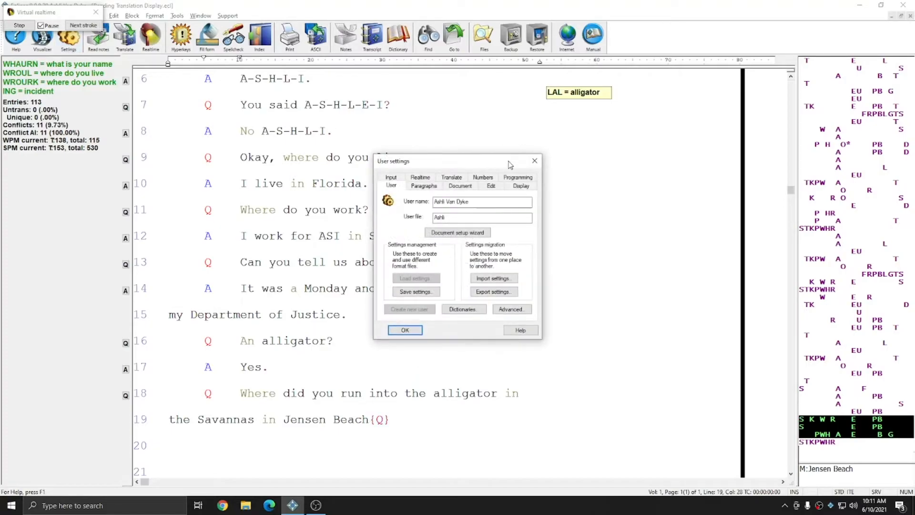
click(421, 177)
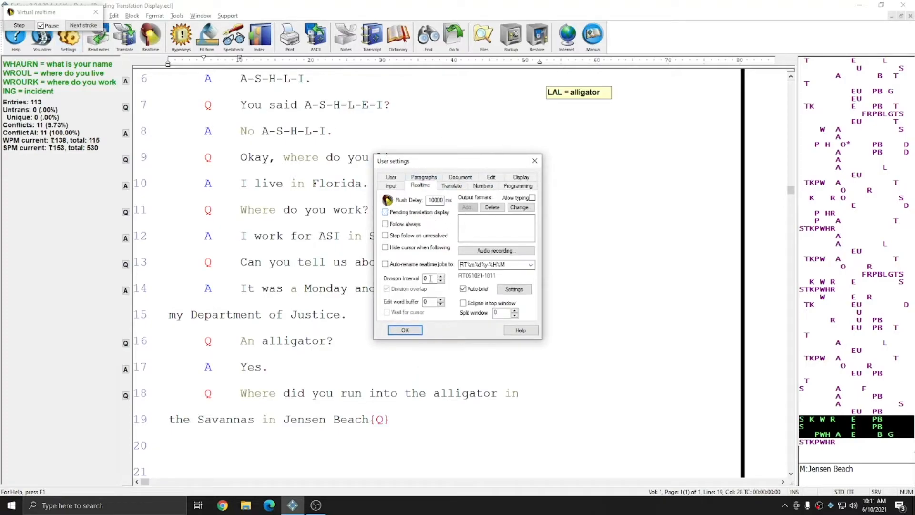
click(405, 330)
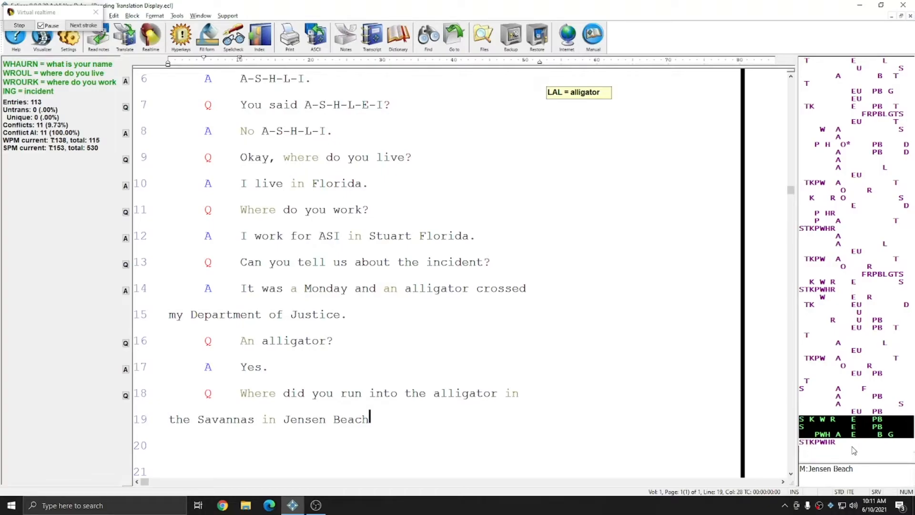
- Advance the translation stroke by stroke until the answer on line 24 reads "It just got in my way so I"
click(80, 28)
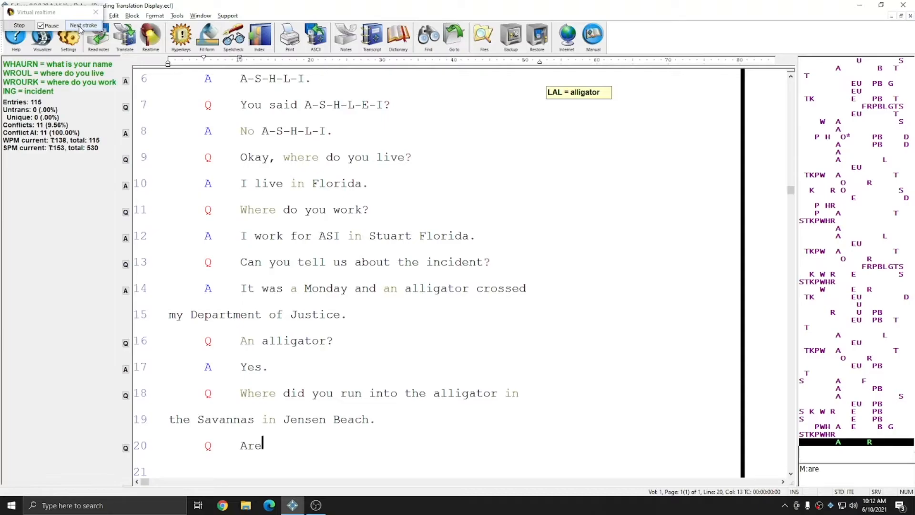
click(81, 26)
click(81, 26)
click(81, 25)
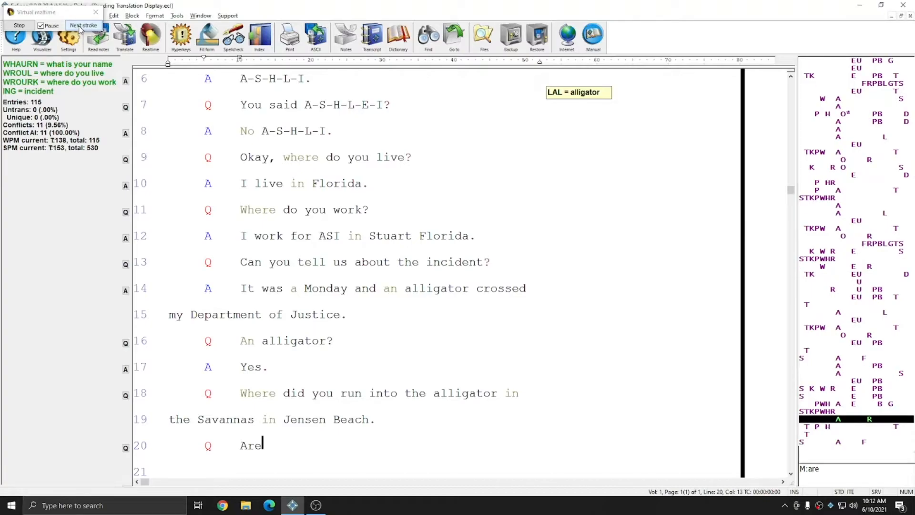
click(80, 27)
click(79, 27)
click(80, 27)
click(80, 27)
click(80, 28)
click(80, 27)
click(80, 27)
click(80, 27)
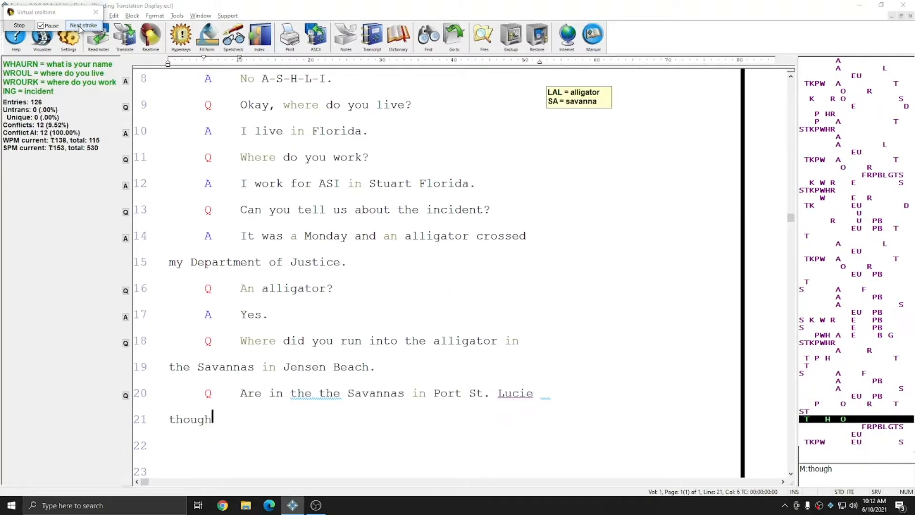
click(80, 28)
click(80, 28)
click(80, 27)
click(80, 27)
click(80, 28)
click(80, 27)
click(79, 27)
click(80, 27)
click(79, 28)
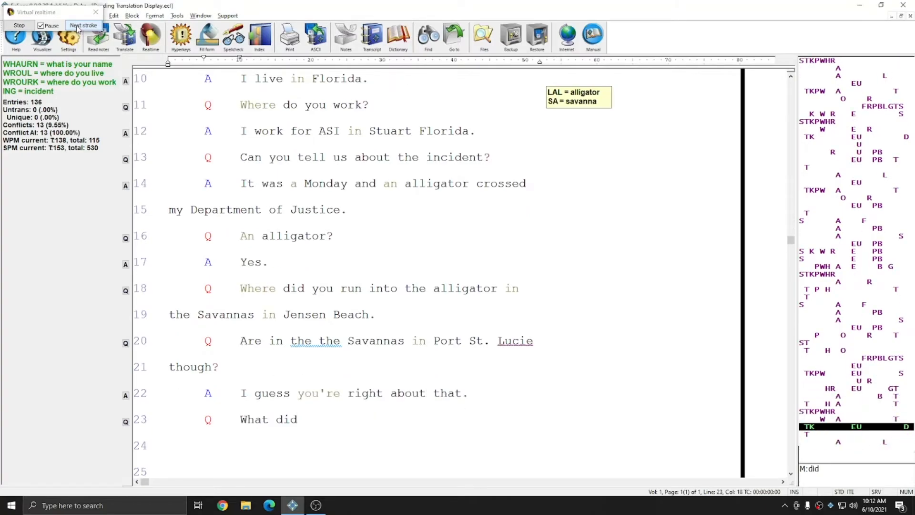
click(78, 28)
click(78, 28)
click(78, 28)
click(78, 28)
click(78, 28)
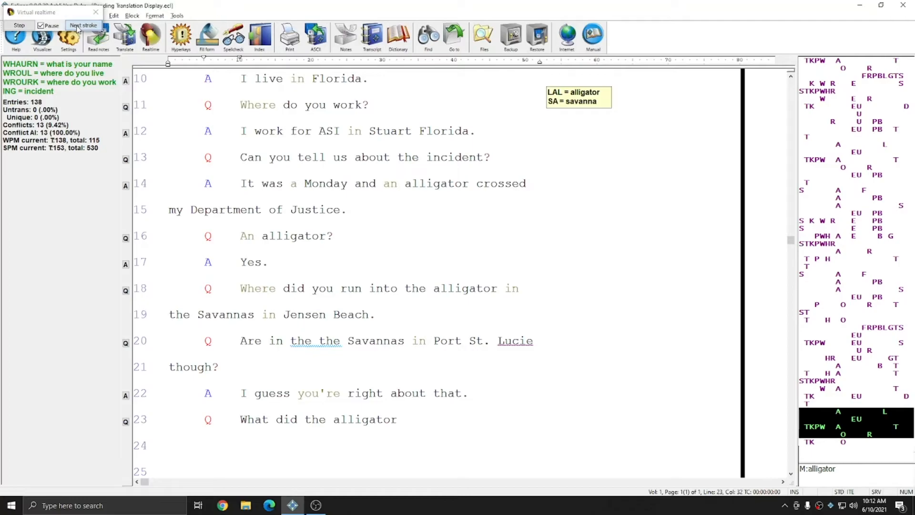
click(78, 28)
click(78, 28)
click(78, 28)
click(78, 28)
click(78, 28)
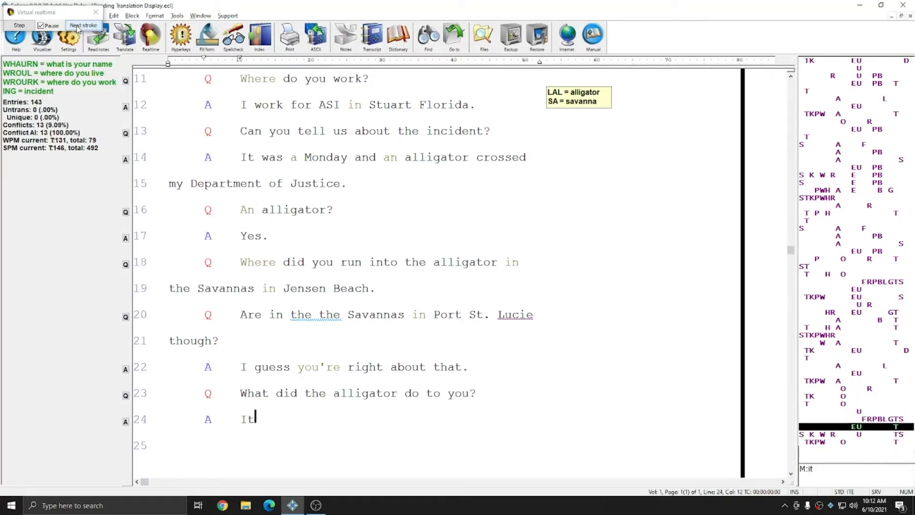
click(78, 28)
click(77, 28)
click(78, 28)
click(77, 29)
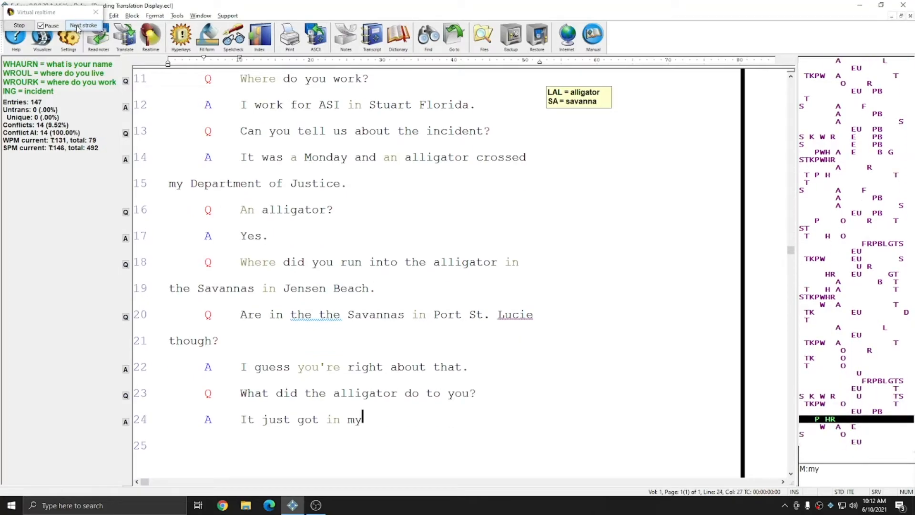
click(77, 29)
click(78, 28)
click(78, 28)
- Turn Pending translation display back on in the Realtime user settings
click(68, 37)
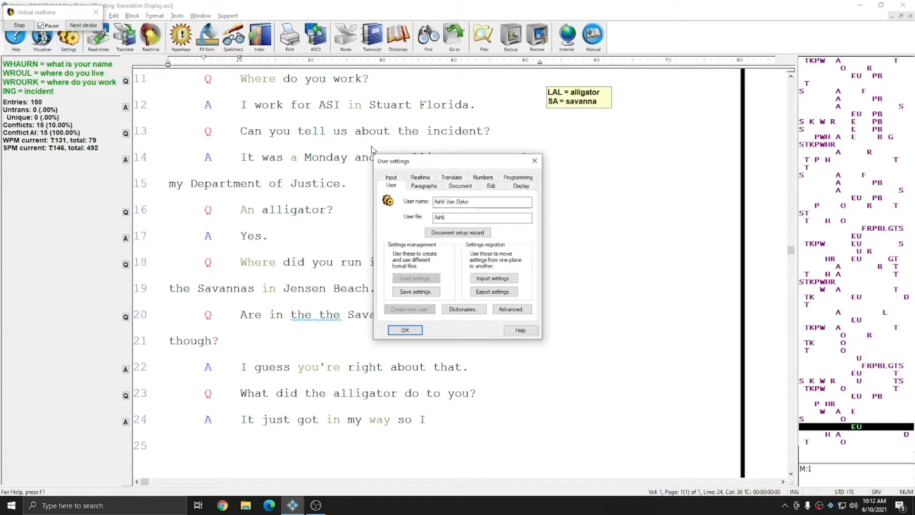
click(421, 178)
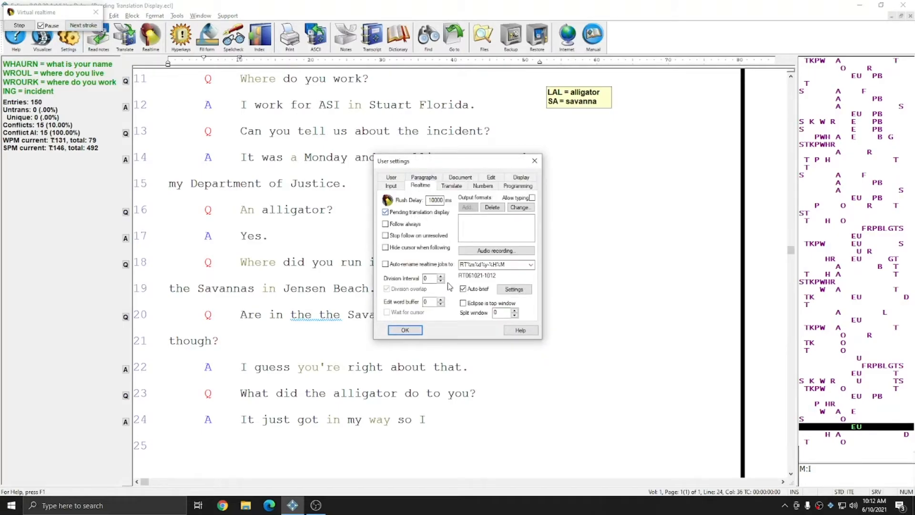
click(405, 330)
- Advance the translation stroke by stroke onto page 2, up to the answer "I was on foot well, I had"
click(84, 27)
click(84, 27)
click(86, 28)
click(86, 29)
click(86, 29)
click(85, 28)
click(86, 29)
click(86, 29)
click(86, 28)
click(86, 29)
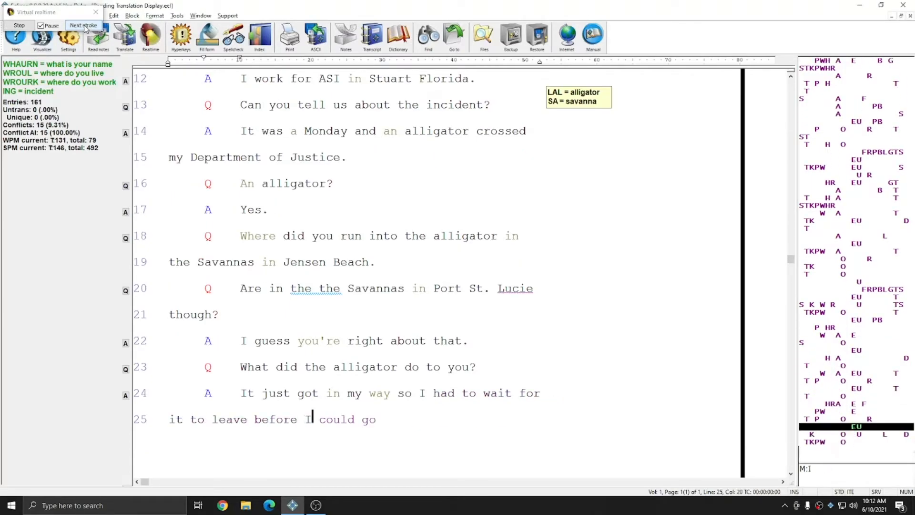
click(86, 28)
click(85, 29)
click(86, 29)
click(86, 28)
click(85, 28)
click(85, 29)
click(85, 28)
click(86, 28)
click(86, 28)
click(85, 28)
click(86, 27)
click(86, 28)
click(86, 27)
click(86, 27)
click(86, 27)
click(86, 28)
click(86, 28)
- Switch Pending translation display off again in the Realtime user settings
click(68, 37)
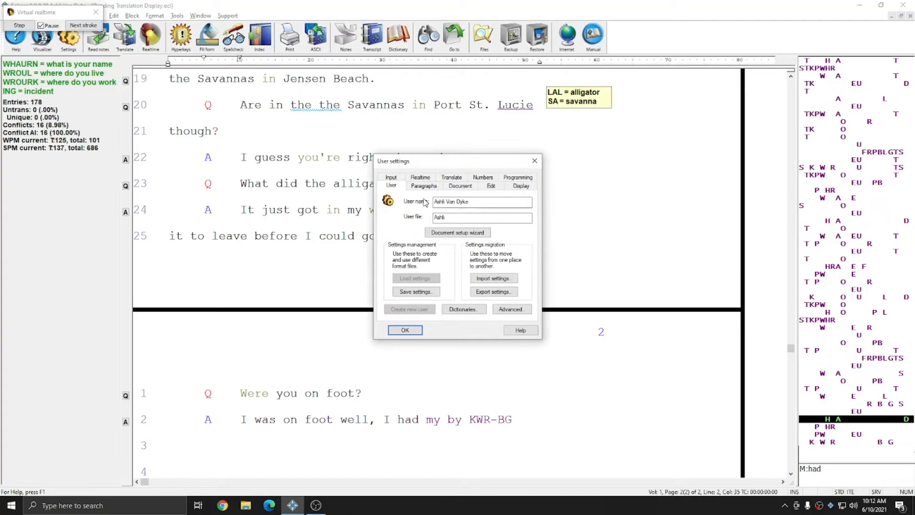
click(422, 185)
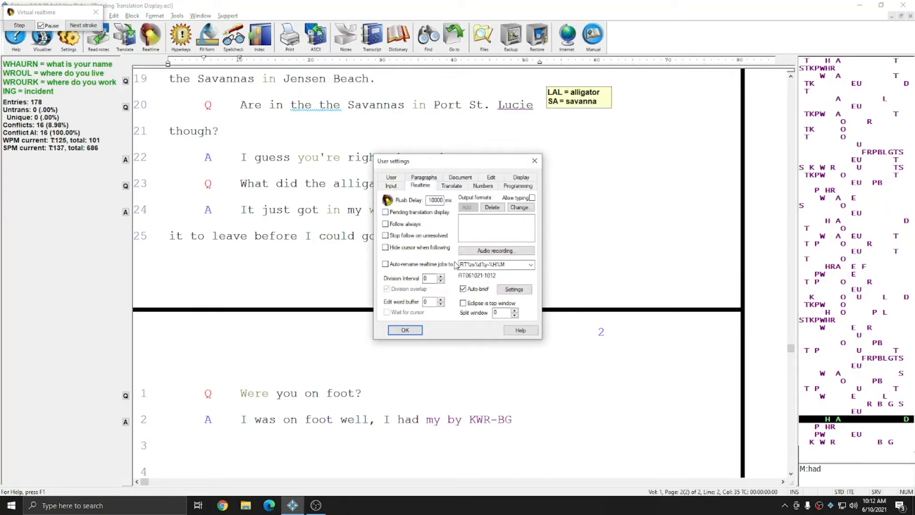
click(405, 330)
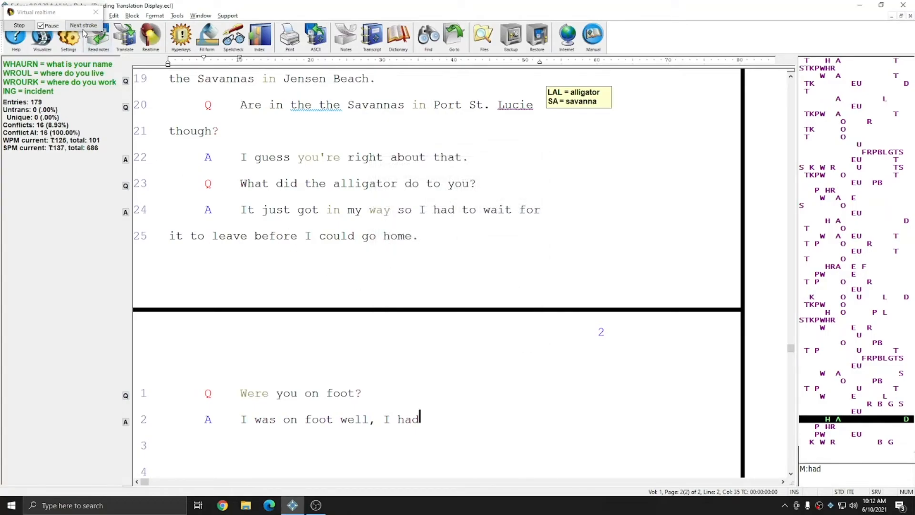
- Advance the translation stroke by stroke to the answer "No there were tall reeds around" on page 2, line 7
click(82, 27)
click(82, 27)
click(82, 27)
click(82, 28)
click(82, 27)
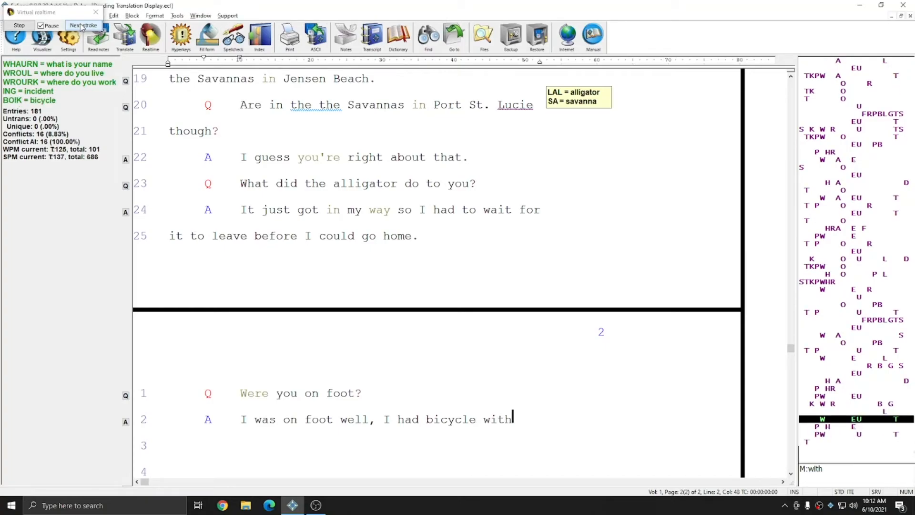
click(82, 28)
click(82, 27)
click(82, 27)
click(82, 27)
click(82, 27)
click(82, 27)
click(82, 27)
click(82, 27)
click(82, 27)
click(82, 27)
click(82, 28)
click(82, 28)
click(82, 27)
click(82, 28)
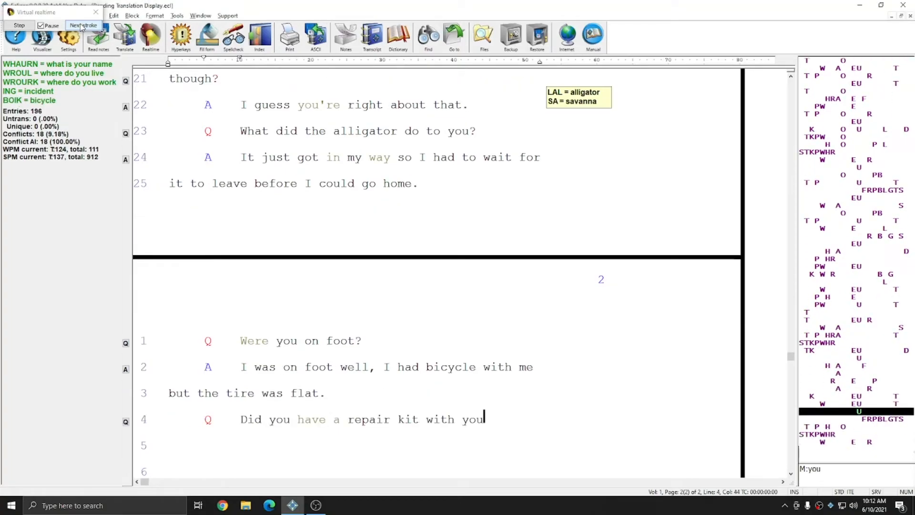
click(82, 27)
click(82, 27)
click(82, 27)
click(82, 27)
click(82, 27)
click(82, 27)
click(82, 27)
click(82, 27)
click(82, 27)
click(82, 27)
click(82, 27)
click(82, 28)
click(82, 27)
click(82, 27)
click(82, 27)
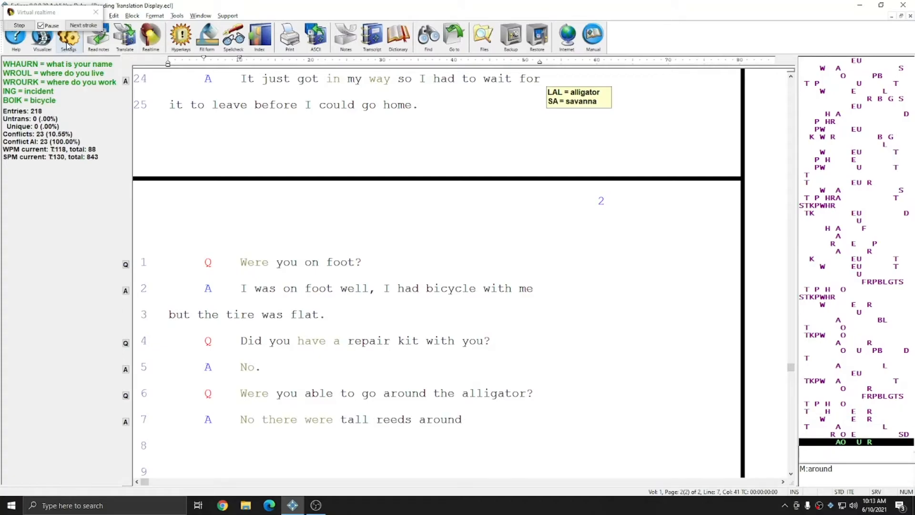
- Turn Pending translation display back on in the Realtime user settings
click(68, 46)
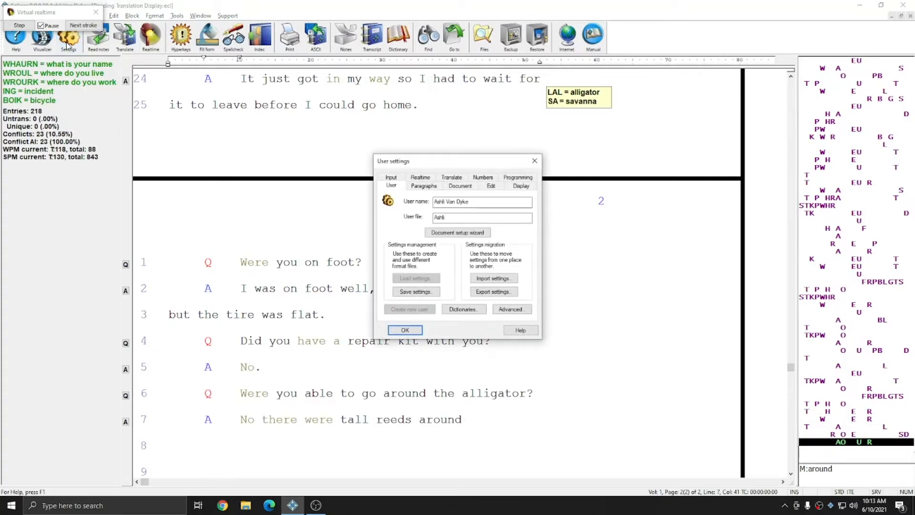
click(420, 177)
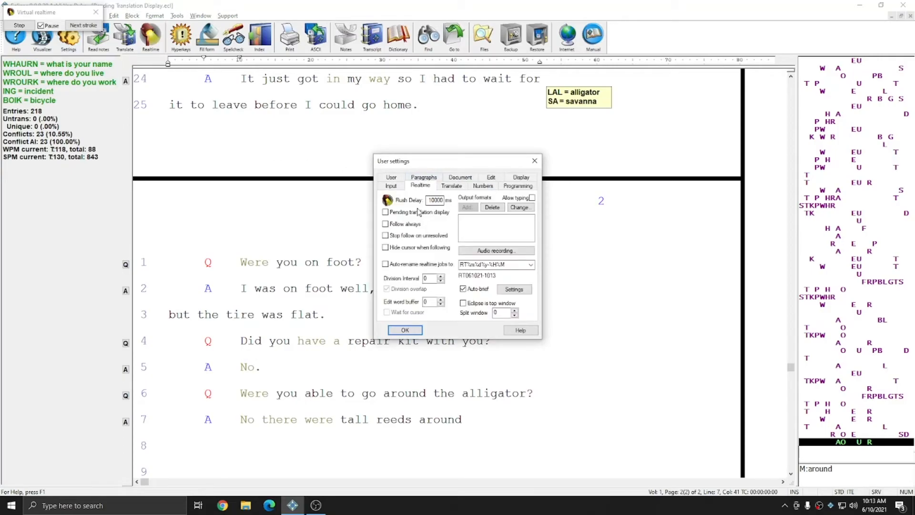
click(404, 330)
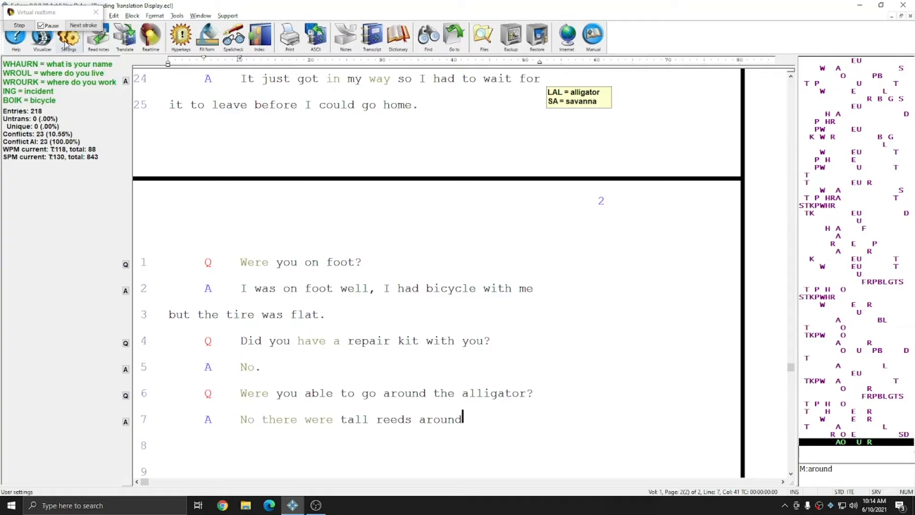
click(68, 39)
click(419, 177)
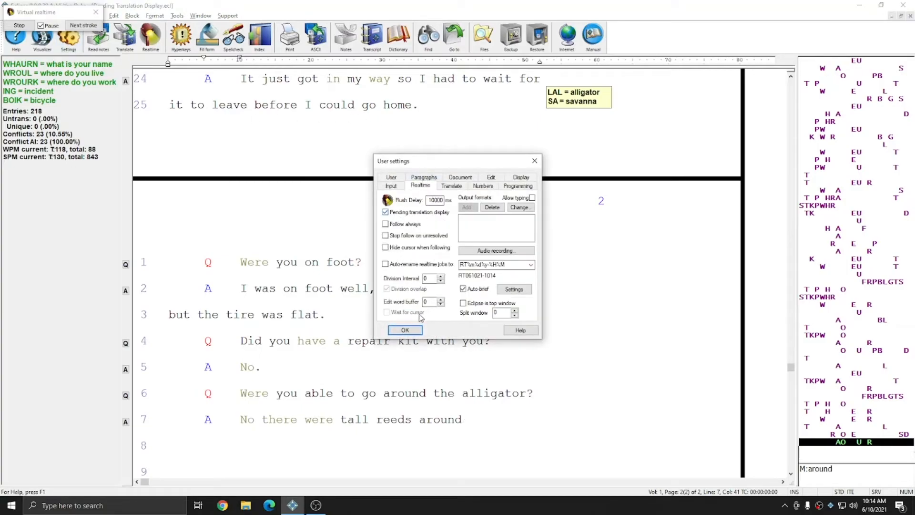
click(405, 330)
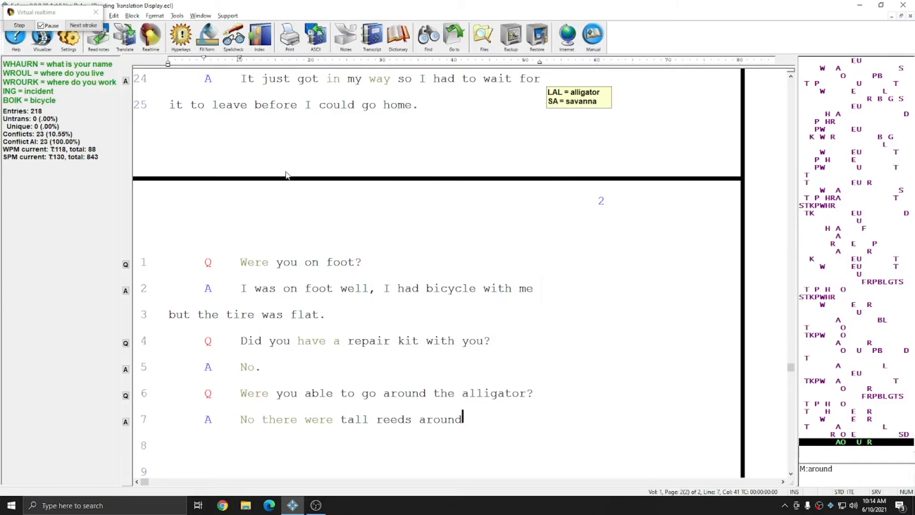
- Advance the translation stroke by stroke to "Additionally investigate" on page 2, line 21
click(68, 38)
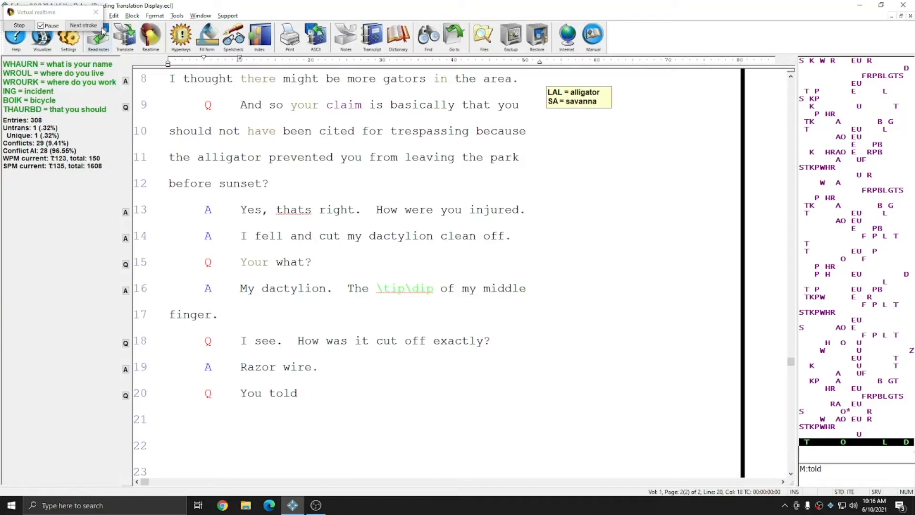
click(86, 27)
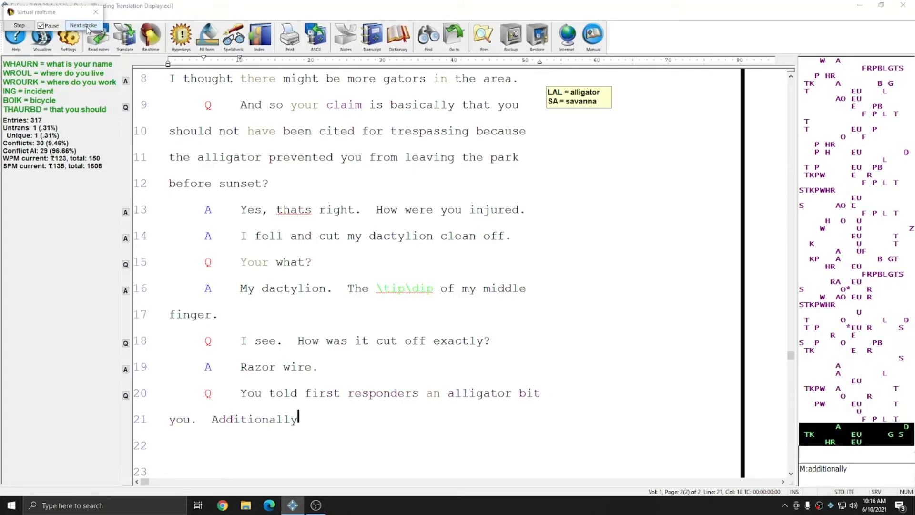
- Set the display color of untranslates to bright green in the user settings
click(69, 43)
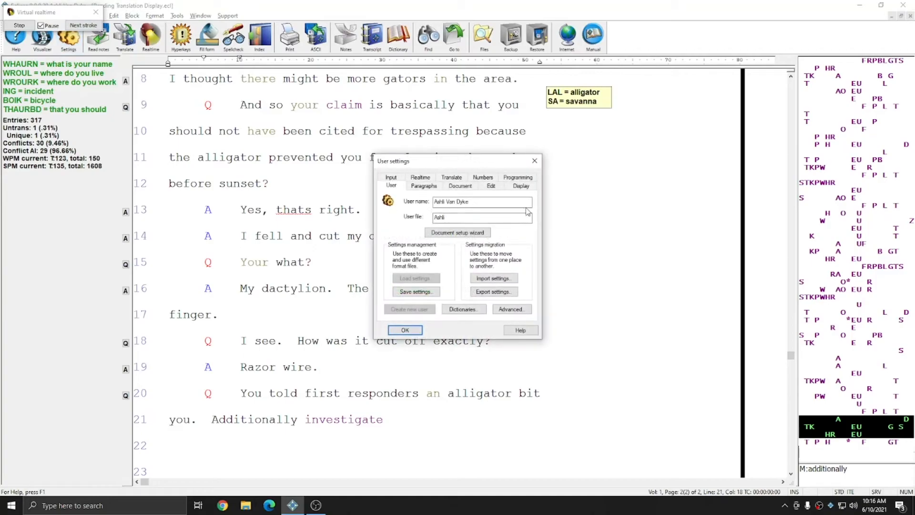
click(521, 186)
click(429, 290)
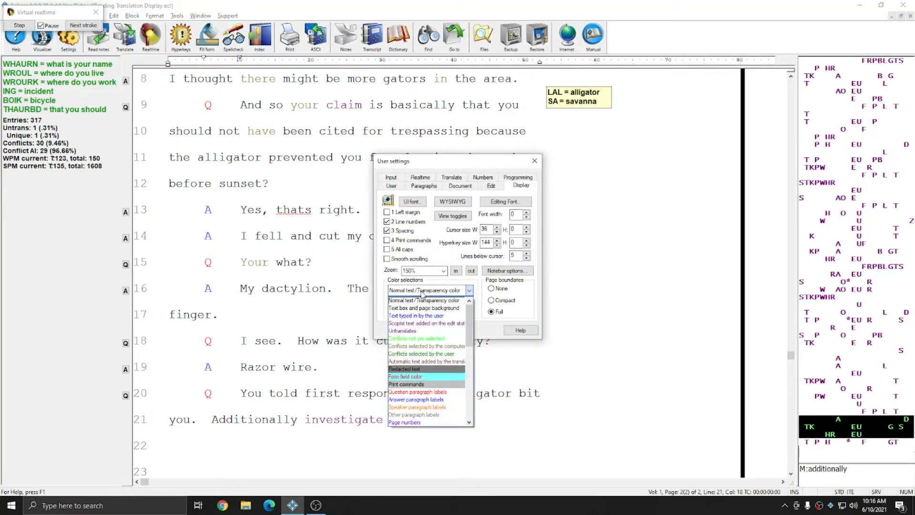
click(419, 336)
click(408, 303)
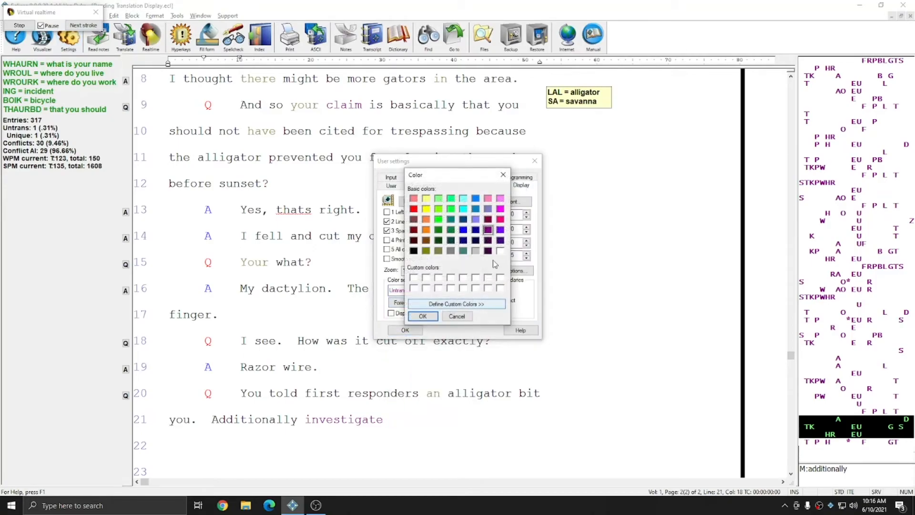
click(438, 218)
click(422, 316)
click(406, 329)
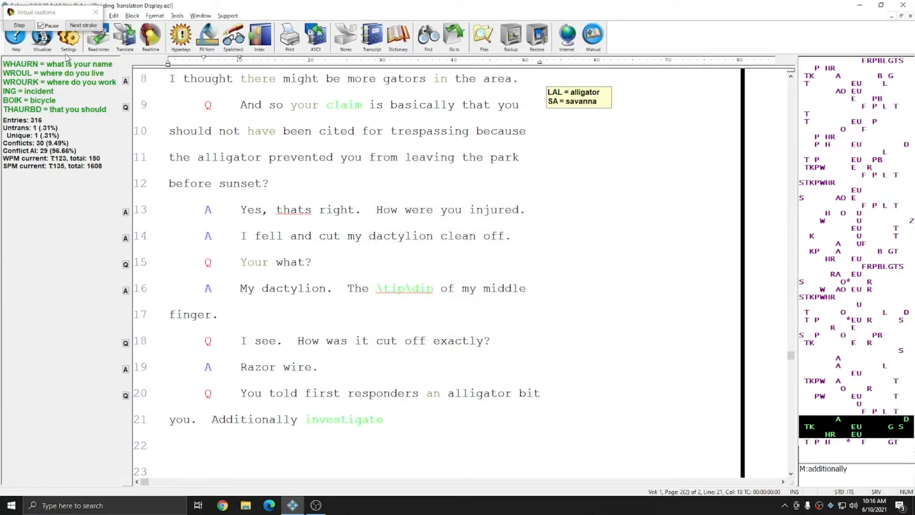
- Advance the translation stroke by stroke through the question ending "found no razor wire at the scene." on page 2, line 22
click(75, 28)
click(76, 28)
click(75, 28)
click(76, 28)
click(75, 28)
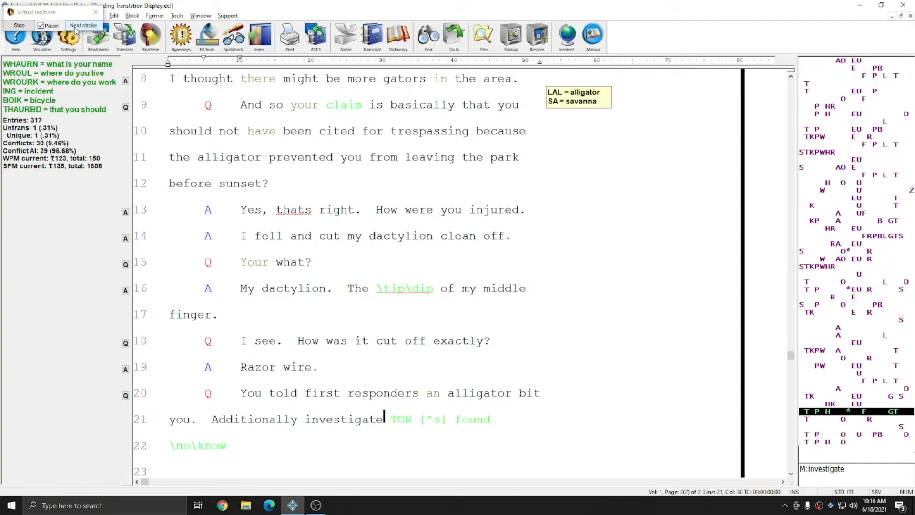
click(75, 28)
double_click(75, 27)
click(75, 28)
double_click(75, 28)
double_click(75, 27)
click(75, 28)
click(75, 28)
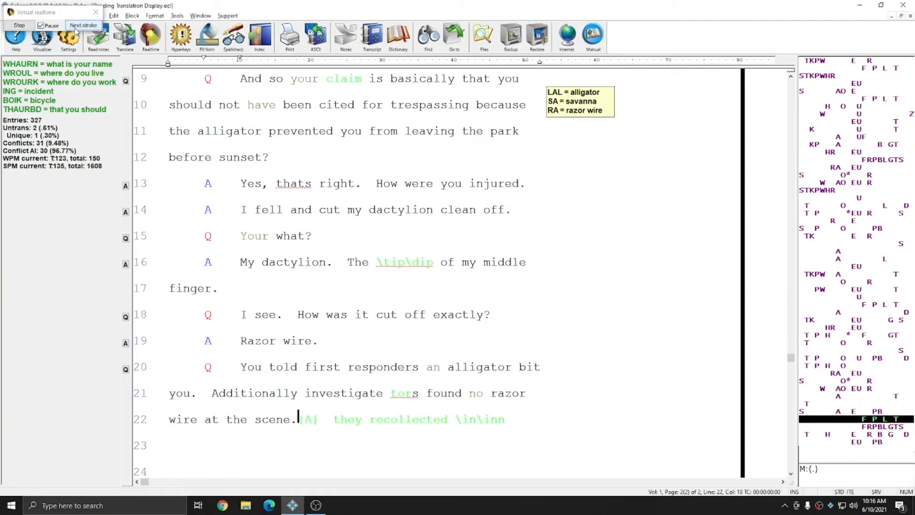
- Advance the translation stroke by stroke through "There's body cam footage." to the answer "Fine, I add" on page 2, line 25
double_click(75, 27)
click(76, 28)
double_click(75, 27)
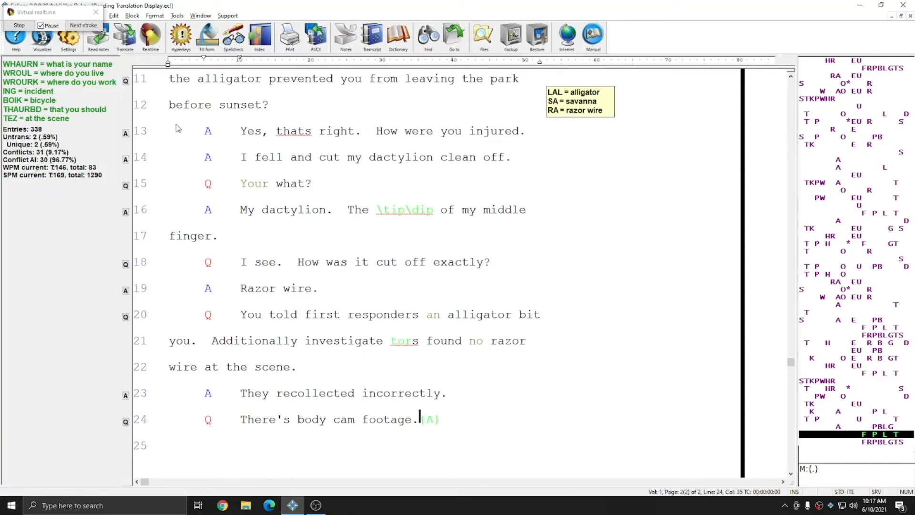
click(76, 28)
click(77, 27)
click(76, 27)
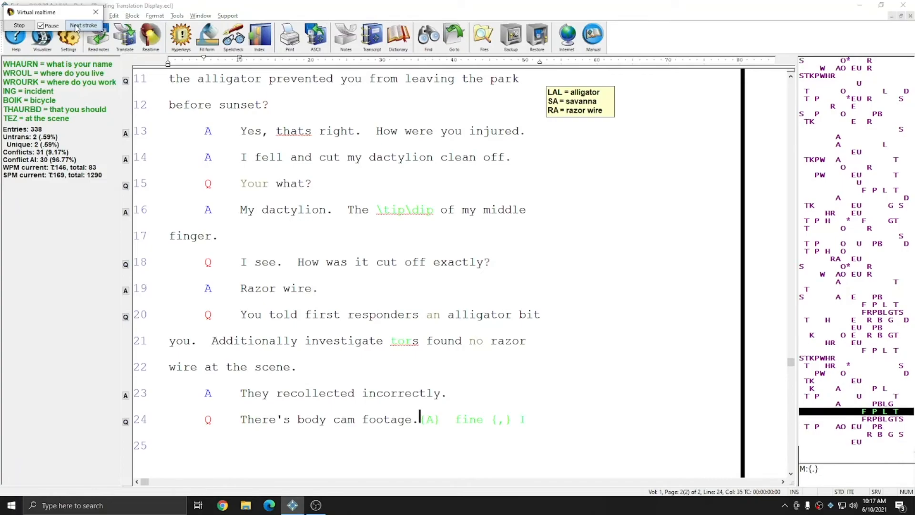
click(77, 28)
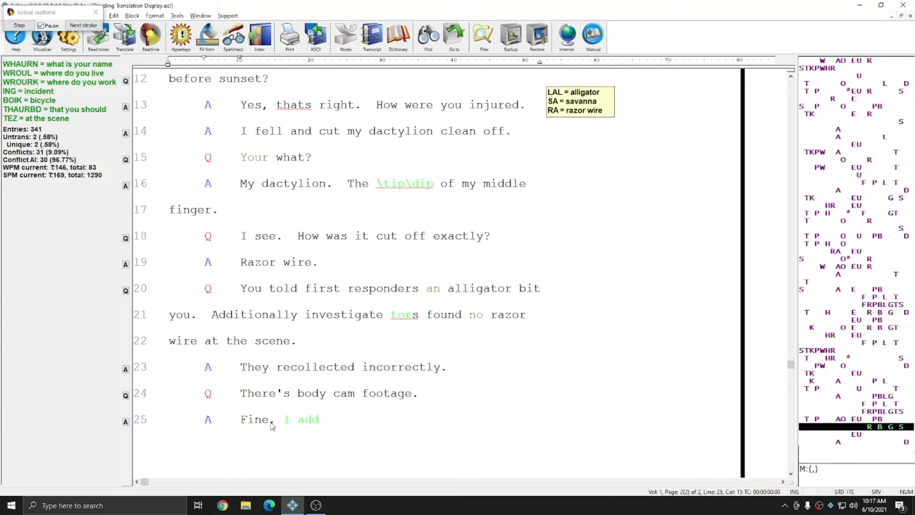